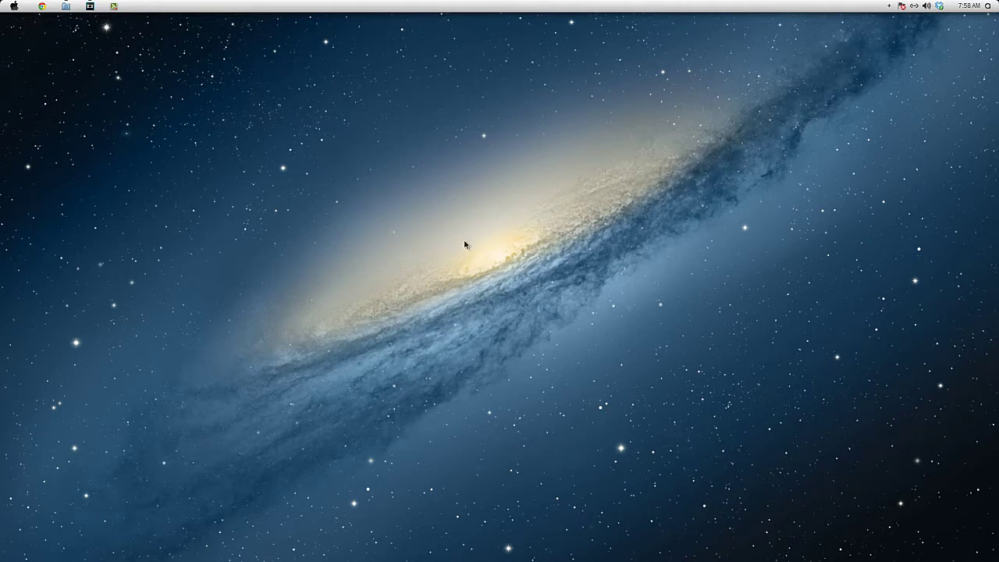
# Bring the Vegas Pro 13.0 project with the construction clip on three video tracks to the front.
pyautogui.click(89, 11)
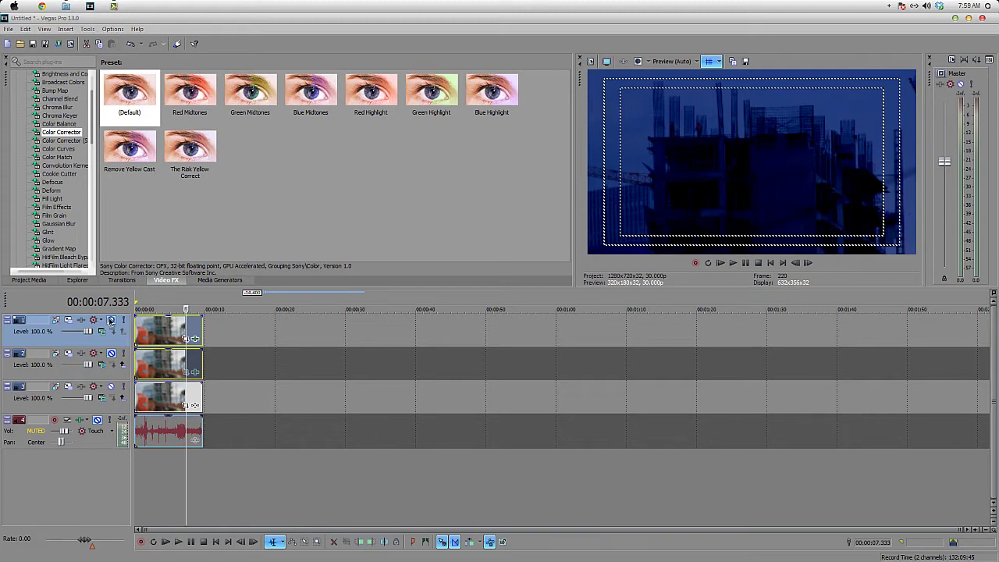
# Mute the graded top track and select the track 3 clip at its first frame.
pyautogui.click(111, 319)
pyautogui.click(138, 305)
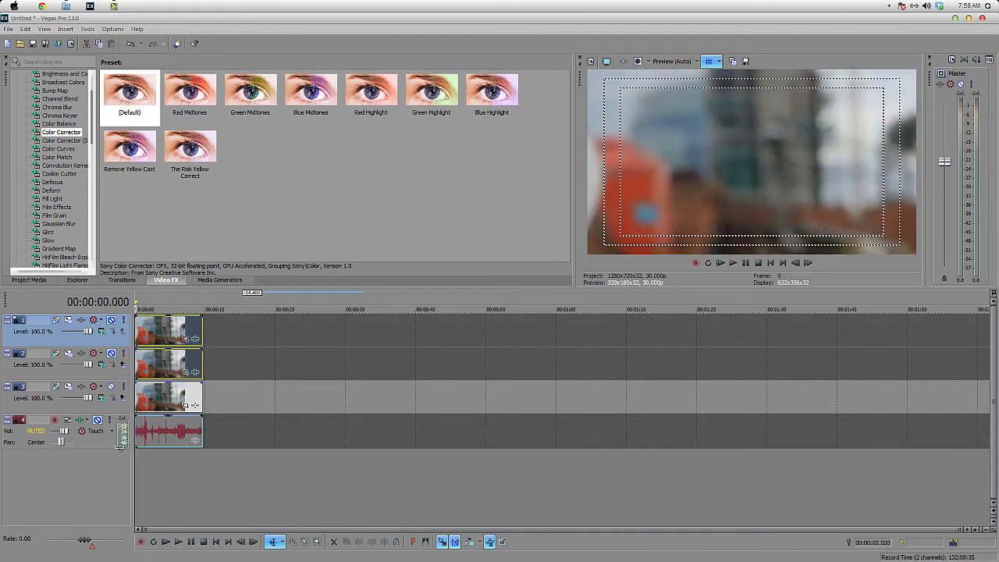
pyautogui.click(146, 402)
pyautogui.click(136, 402)
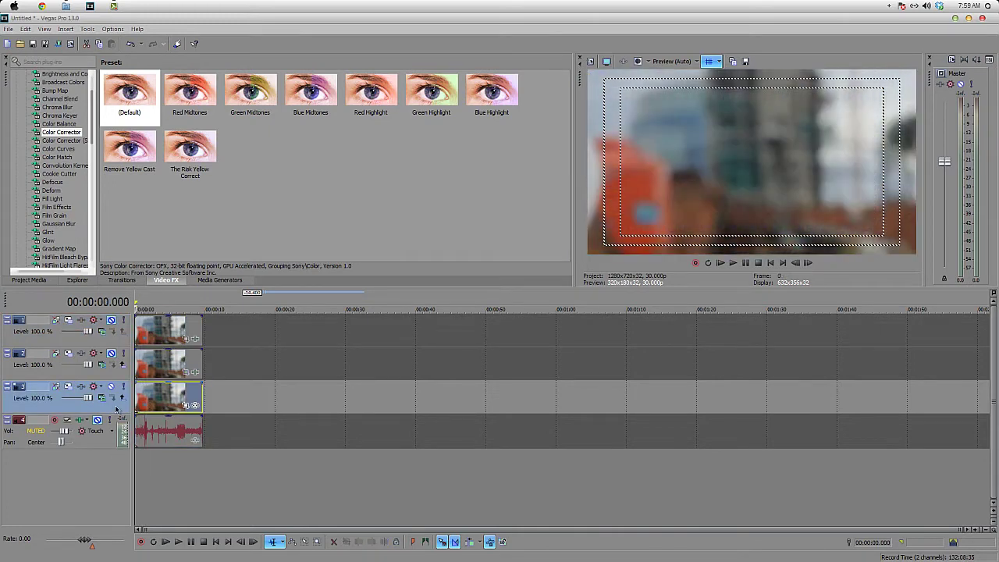
# Duplicate track 3 and bring up the Video Event FX chooser for its clip.
pyautogui.rightClick(98, 409)
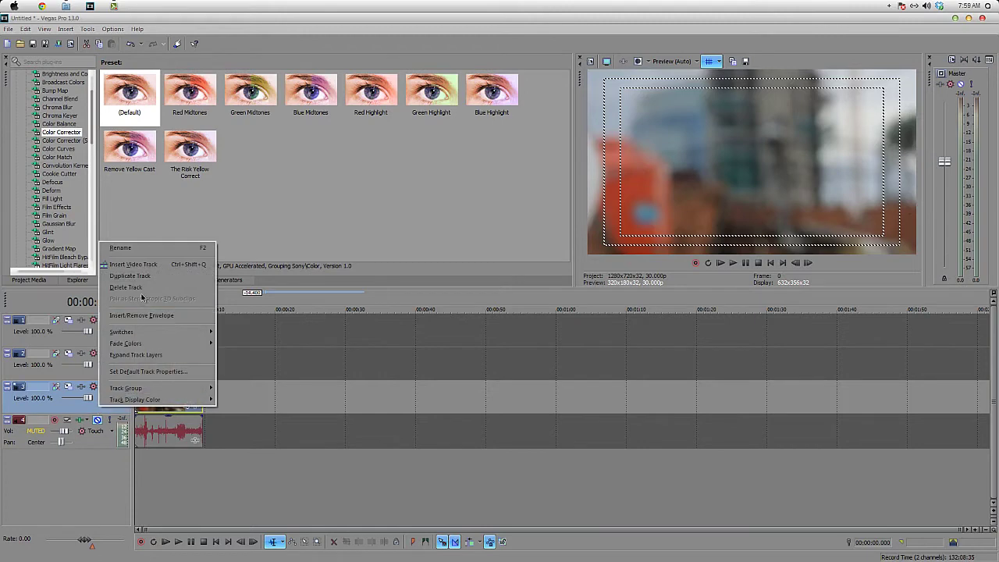
pyautogui.click(125, 271)
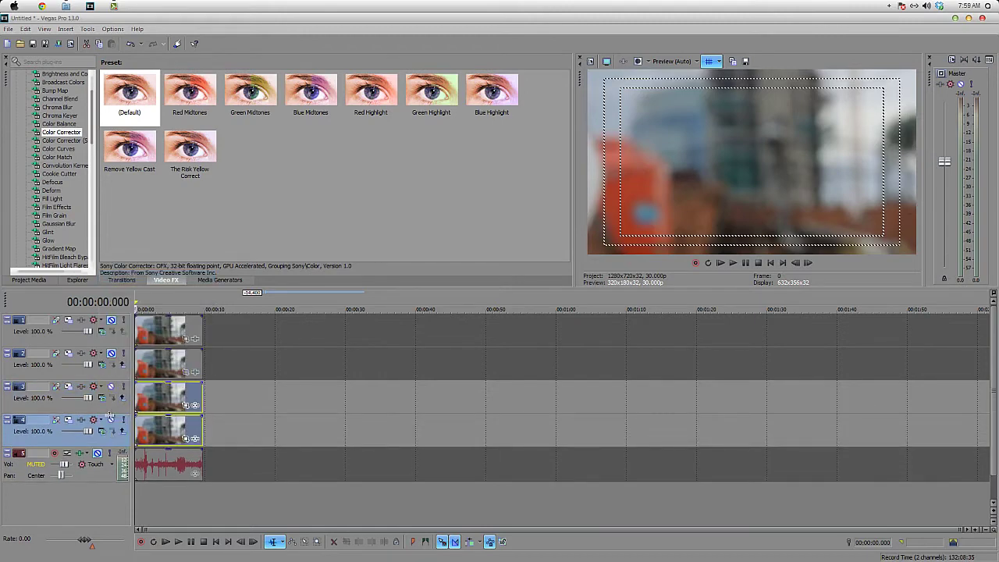
pyautogui.click(173, 399)
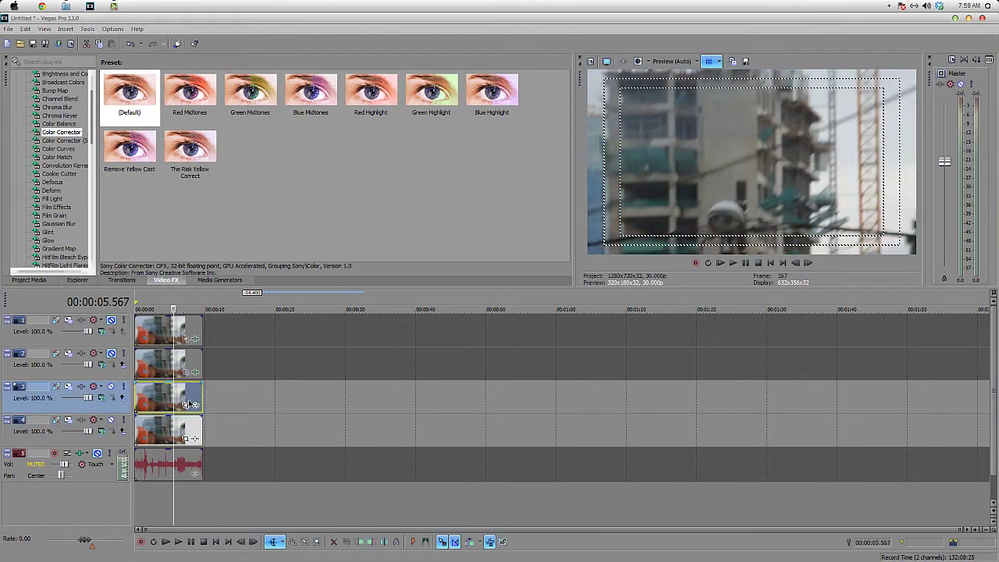
pyautogui.click(194, 404)
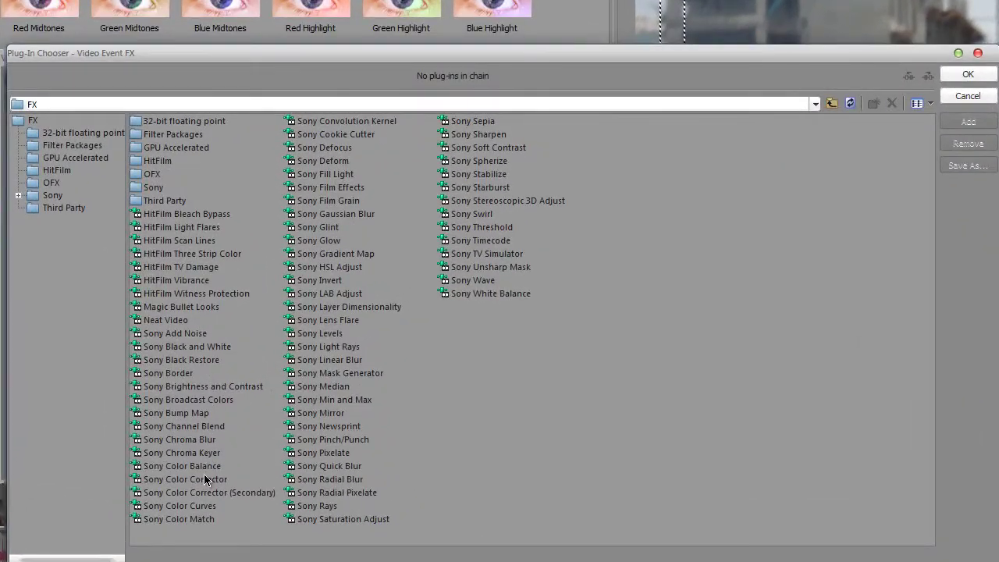
# Add Sony Color Corrector to the track 3 clip's effects.
pyautogui.doubleClick(204, 477)
pyautogui.click(964, 73)
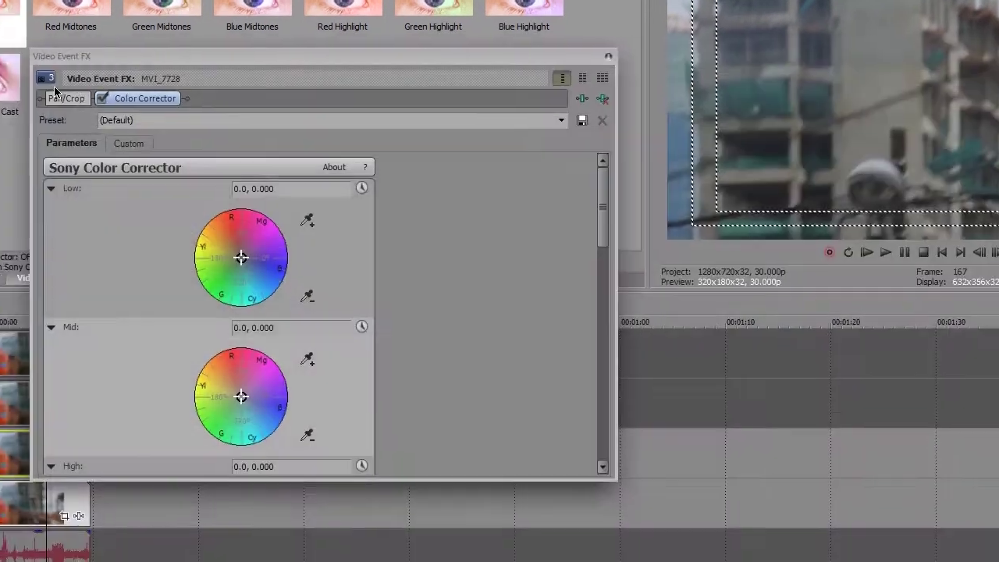
pyautogui.click(209, 149)
# Browse the Color Corrector parameters, then display the Custom Low, Mid and High wheels.
pyautogui.click(196, 140)
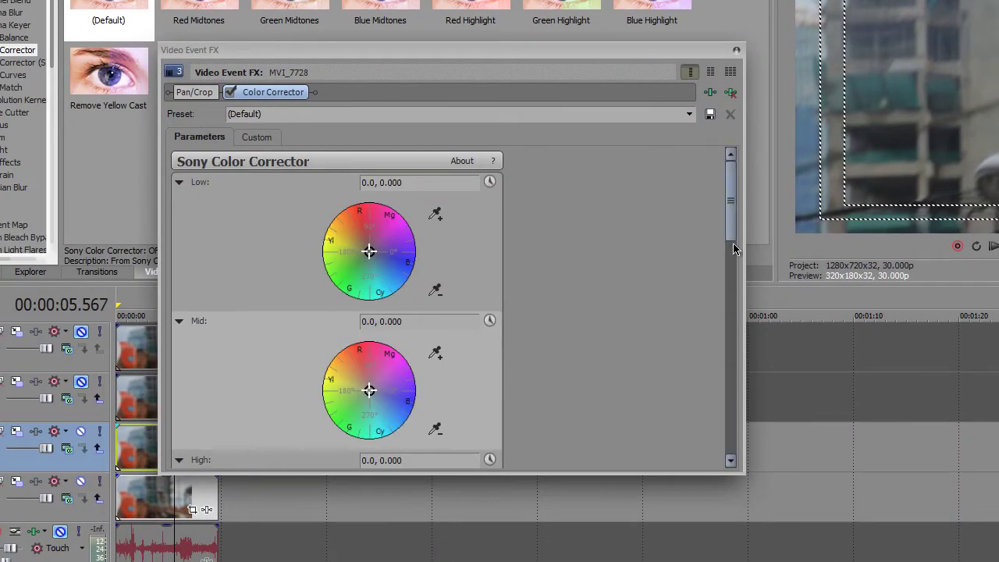
pyautogui.moveTo(732, 234); pyautogui.dragTo(688, 154)
pyautogui.moveTo(733, 250); pyautogui.dragTo(732, 156)
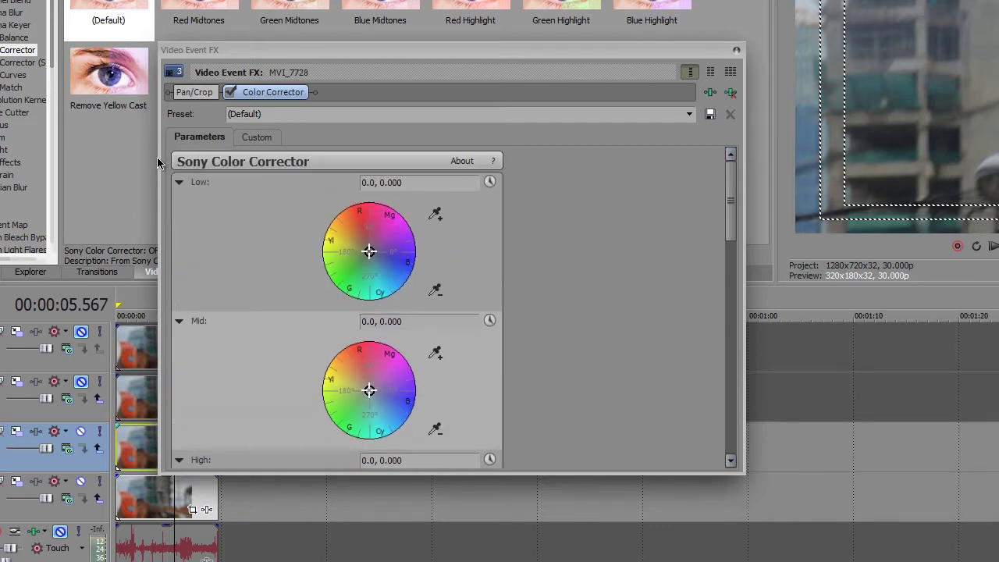
pyautogui.click(259, 138)
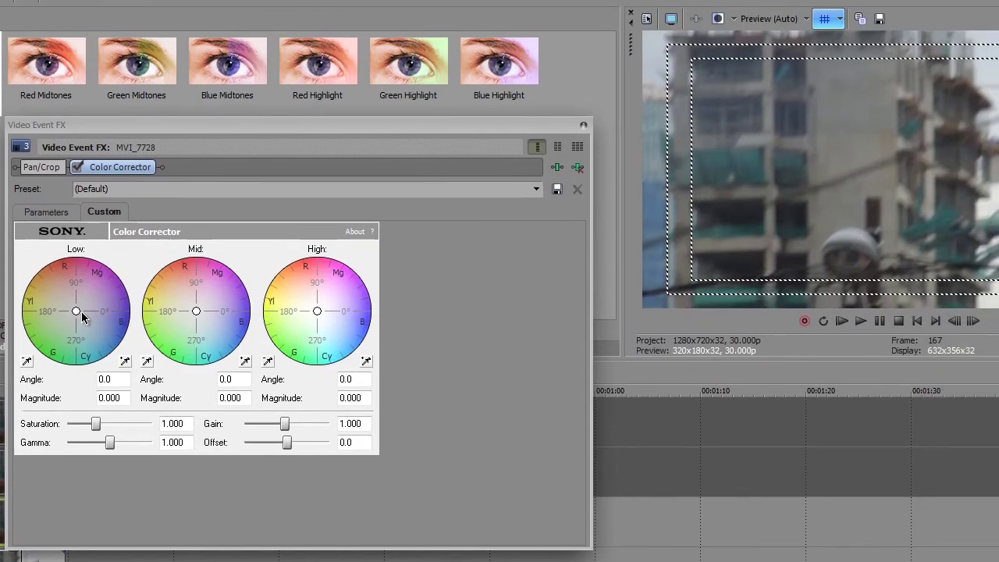
# Push Low, Mid and High wheels toward blue (angles 330.3/333.4/336.4, magnitude ~0.5) and preview playback.
pyautogui.moveTo(81, 311); pyautogui.dragTo(98, 322)
pyautogui.moveTo(196, 311); pyautogui.dragTo(218, 320)
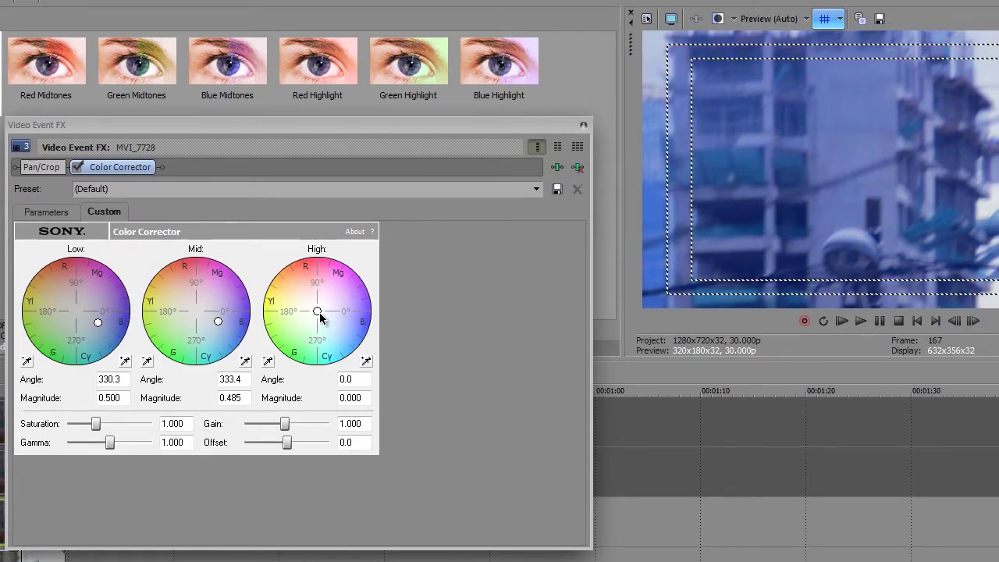
pyautogui.moveTo(319, 313); pyautogui.dragTo(341, 321)
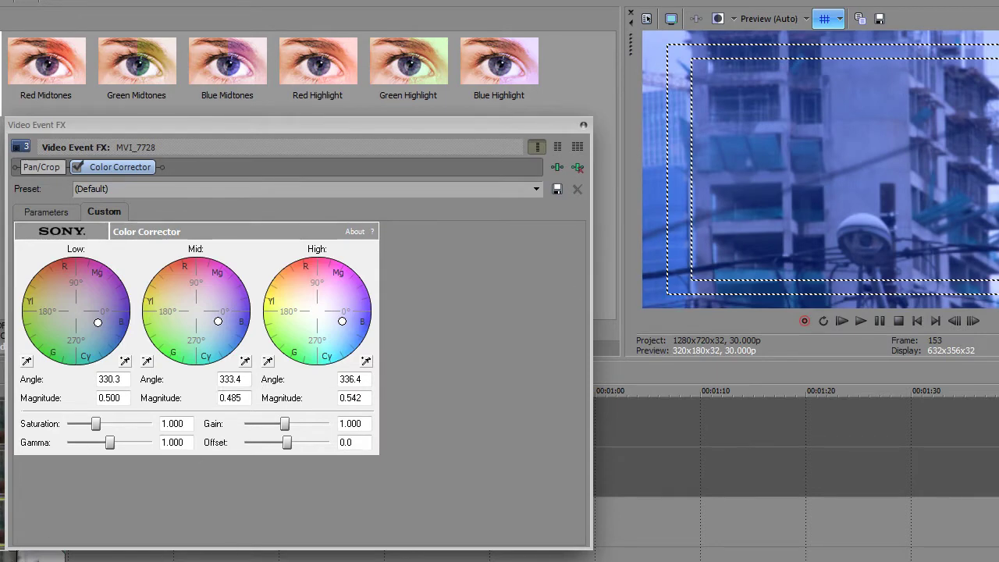
pyautogui.press('space')
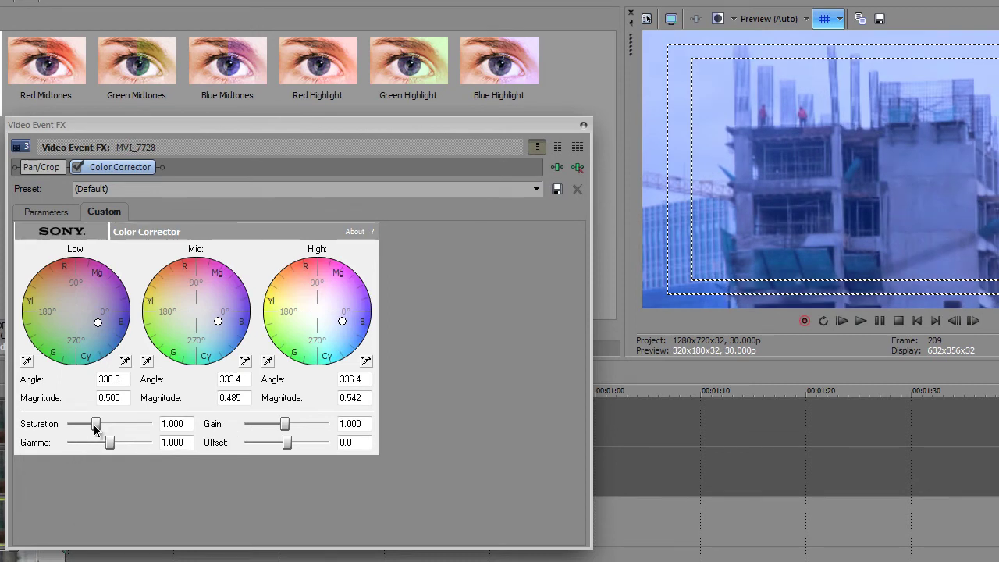
# Set Saturation to 0.777, Offset to -141.2 and Gamma to 1.370 for a muted dark-blue look.
pyautogui.moveTo(94, 425); pyautogui.dragTo(88, 431)
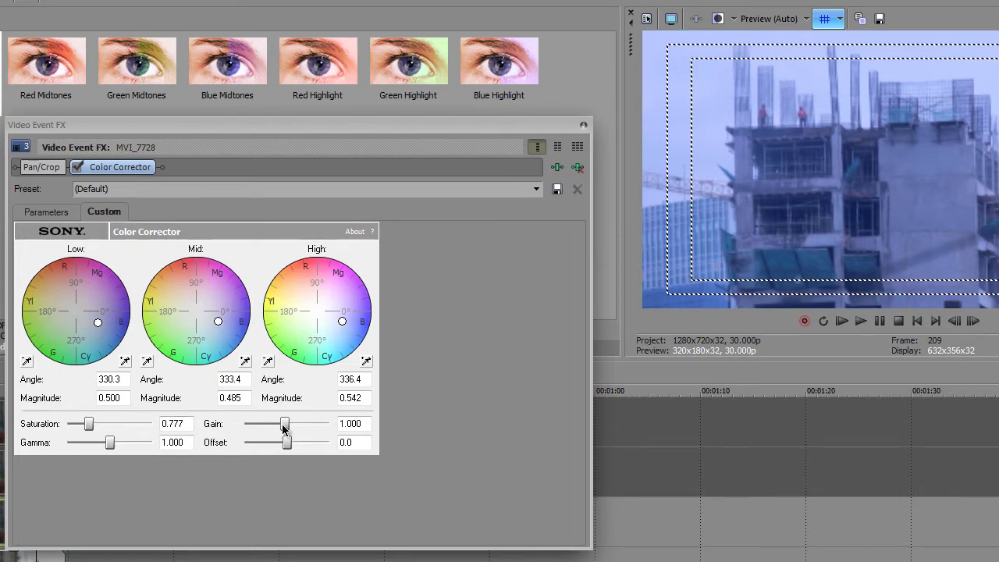
pyautogui.moveTo(284, 444); pyautogui.dragTo(258, 454)
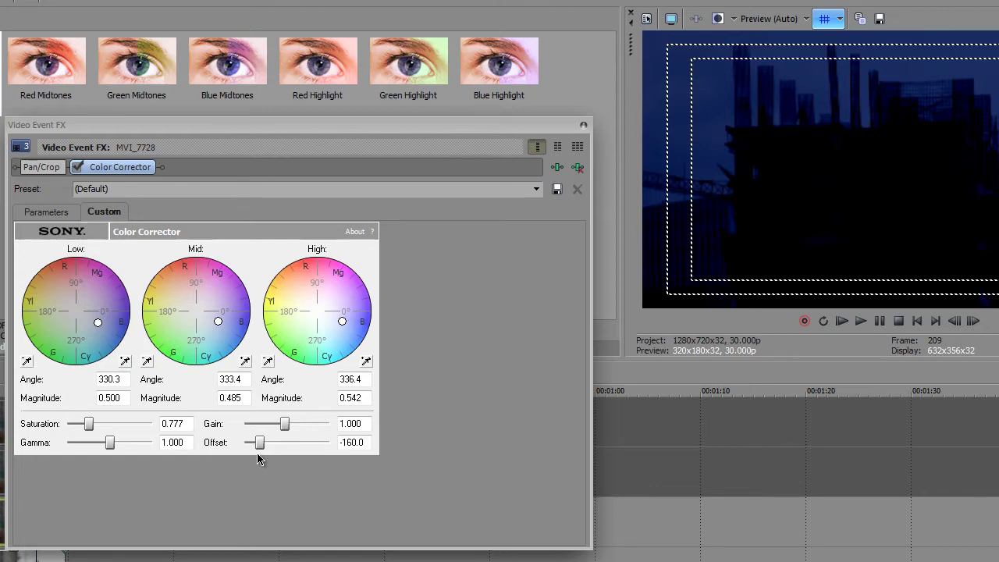
pyautogui.moveTo(258, 452); pyautogui.dragTo(260, 451)
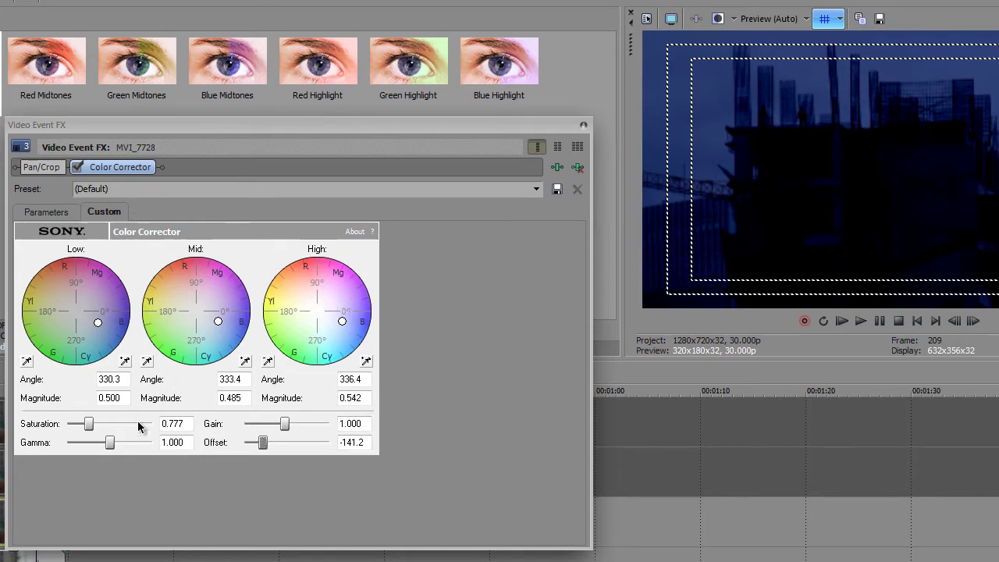
pyautogui.moveTo(110, 442); pyautogui.dragTo(125, 446)
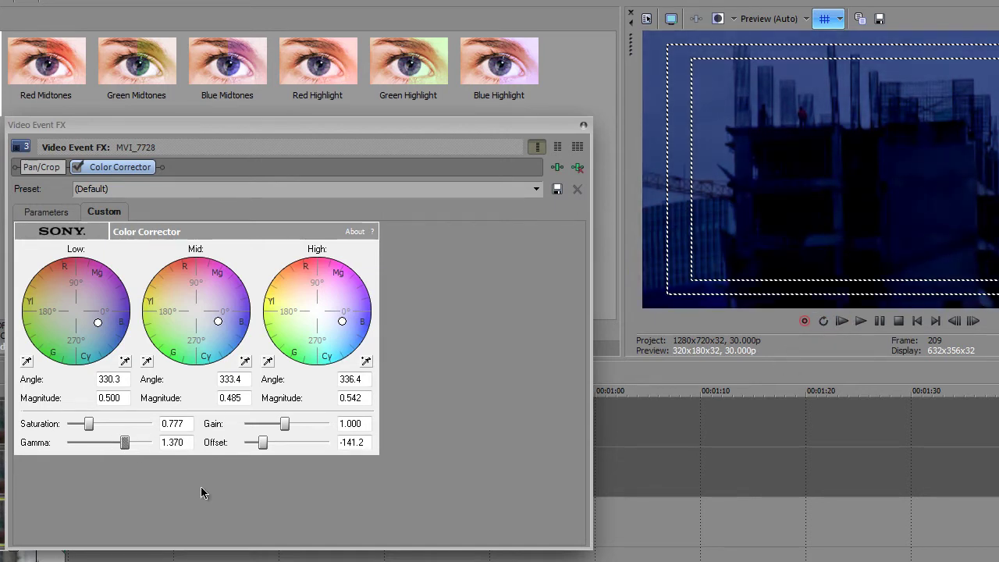
# Set Gamma 1.648, Gain 1.085 and Offset -197.6, then close the Video Event FX window.
pyautogui.moveTo(263, 447); pyautogui.dragTo(258, 449)
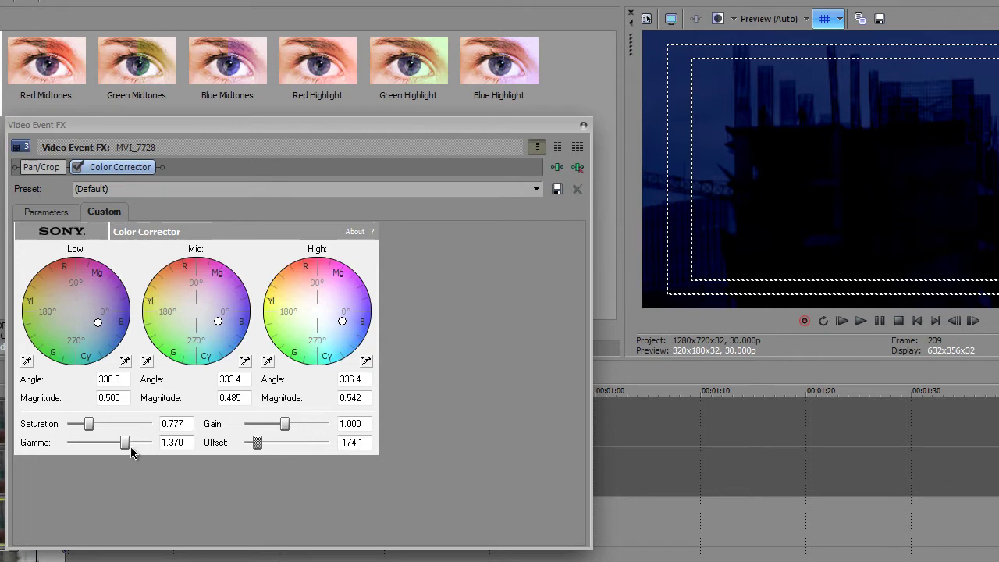
pyautogui.moveTo(125, 445); pyautogui.dragTo(130, 444)
pyautogui.moveTo(287, 423); pyautogui.dragTo(290, 424)
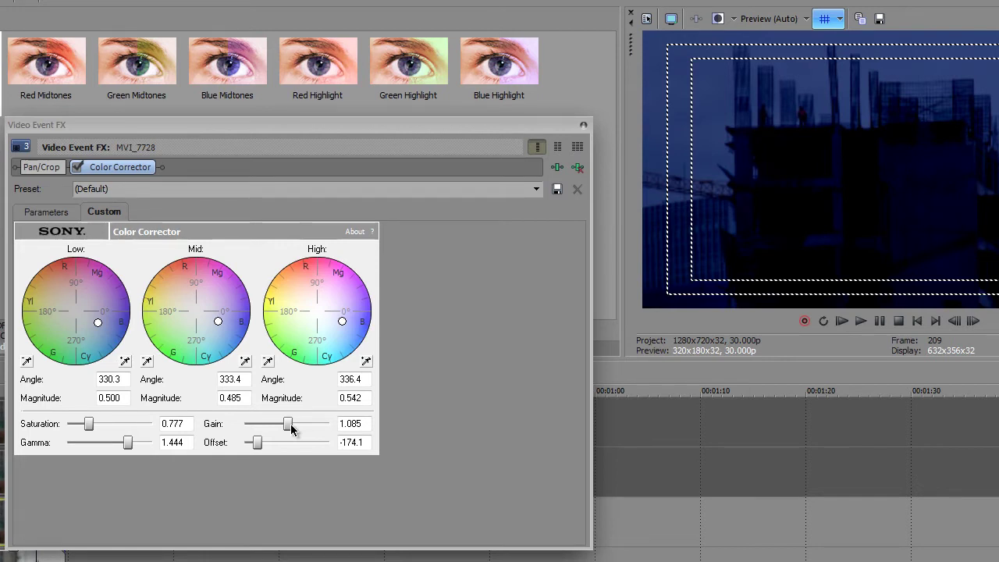
pyautogui.moveTo(291, 424); pyautogui.dragTo(291, 424)
pyautogui.moveTo(257, 442); pyautogui.dragTo(255, 446)
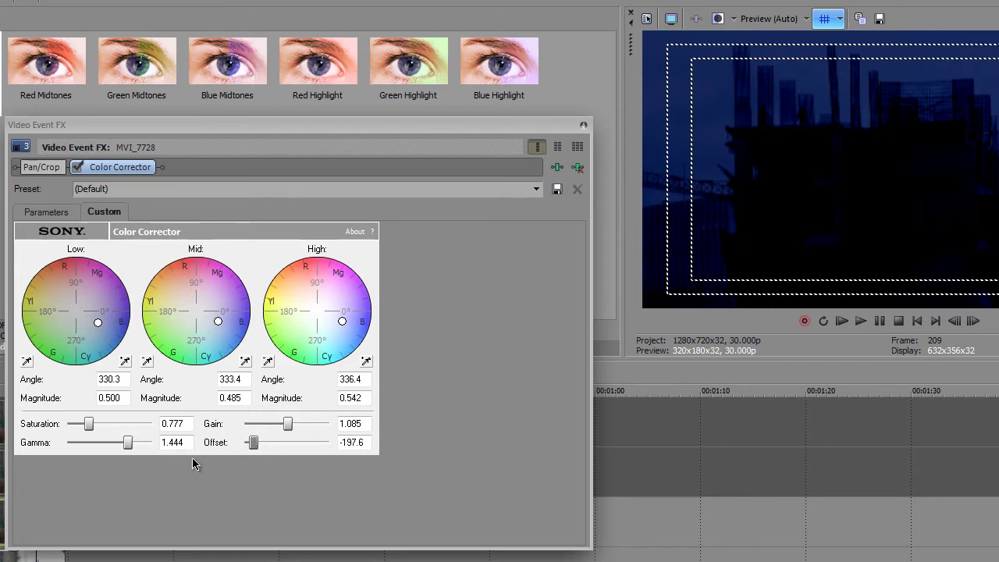
pyautogui.moveTo(128, 443); pyautogui.dragTo(137, 443)
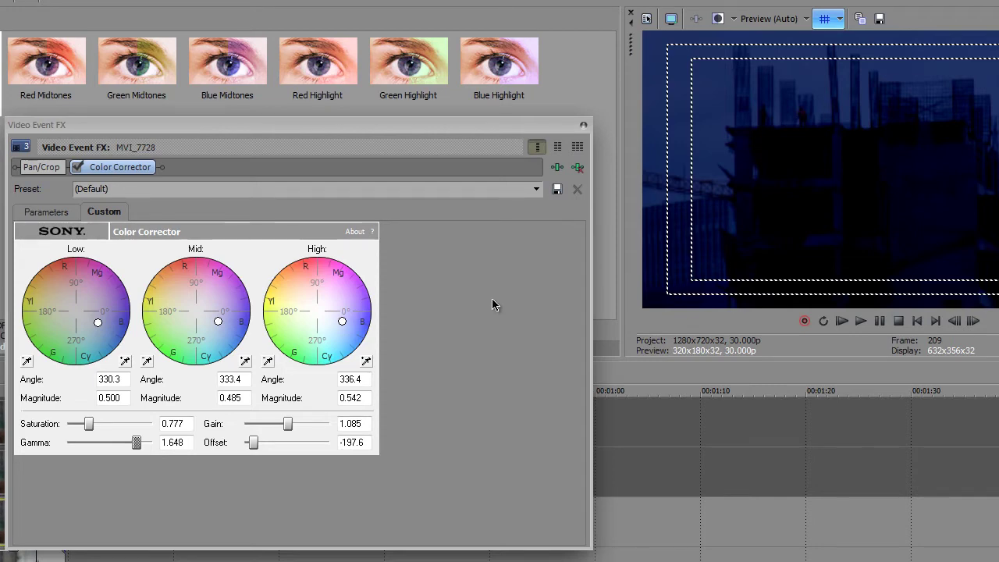
pyautogui.click(581, 127)
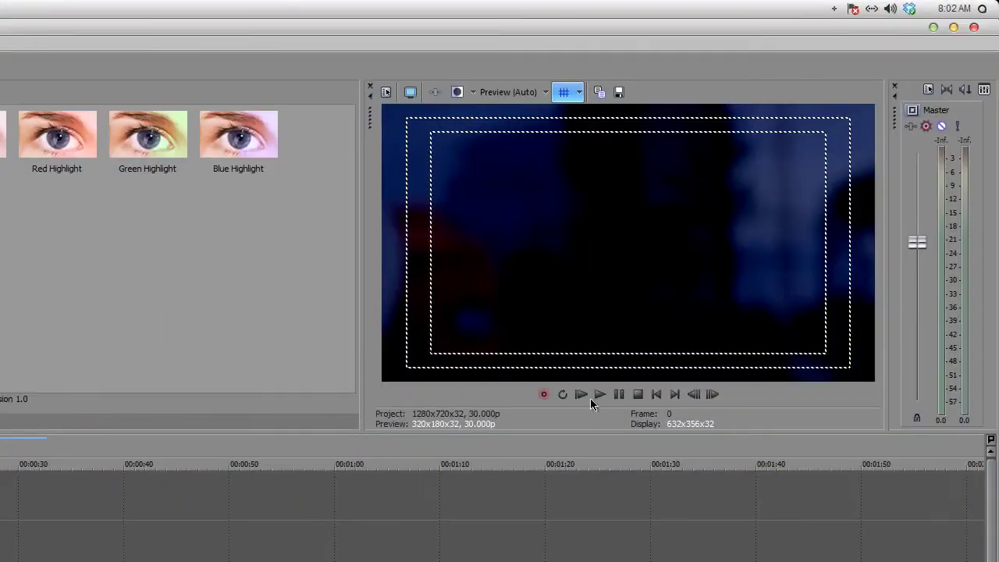
# Play the graded clip and compare it with the original in split-screen view from the start.
pyautogui.click(637, 357)
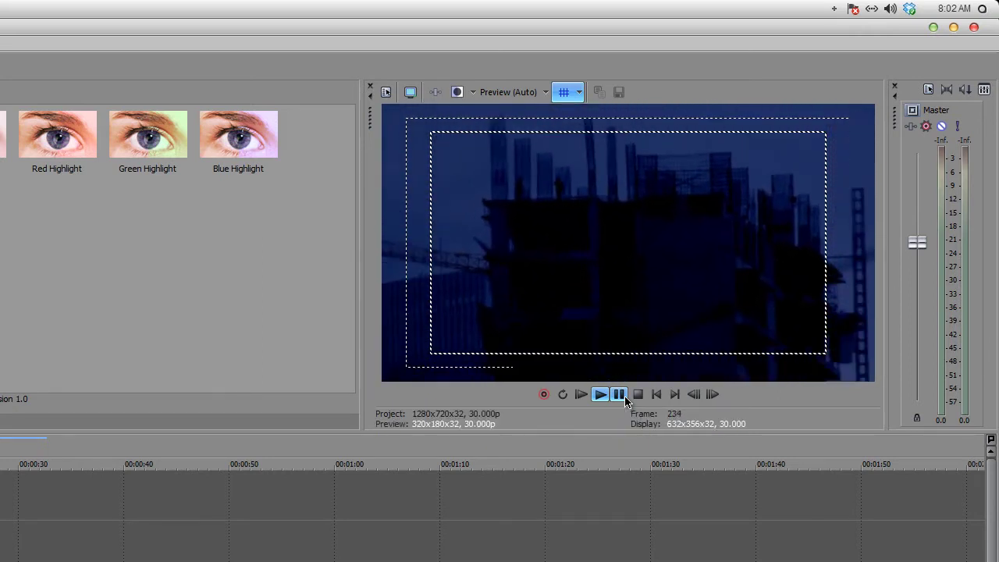
pyautogui.click(622, 395)
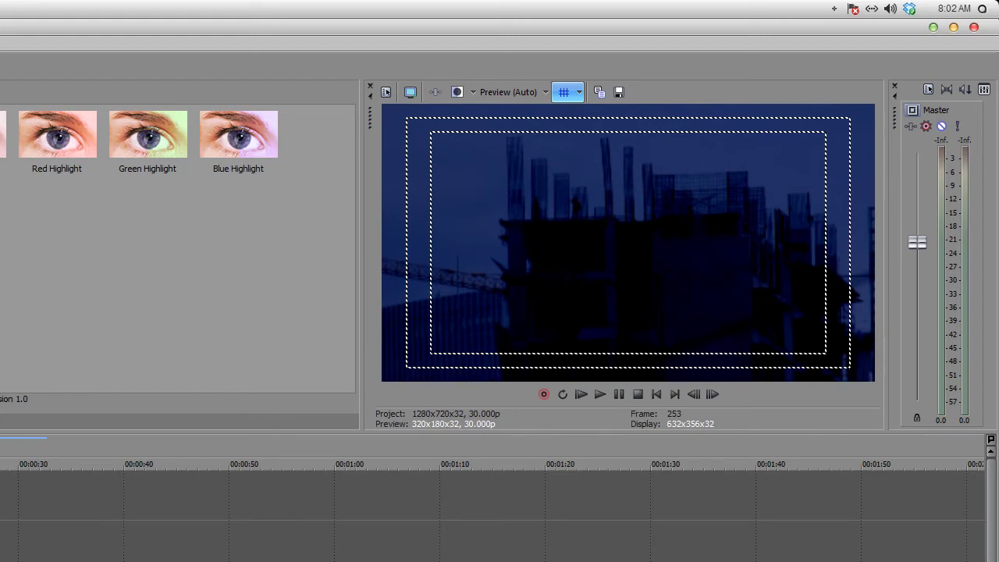
pyautogui.hotkey('ctrl', 'z')
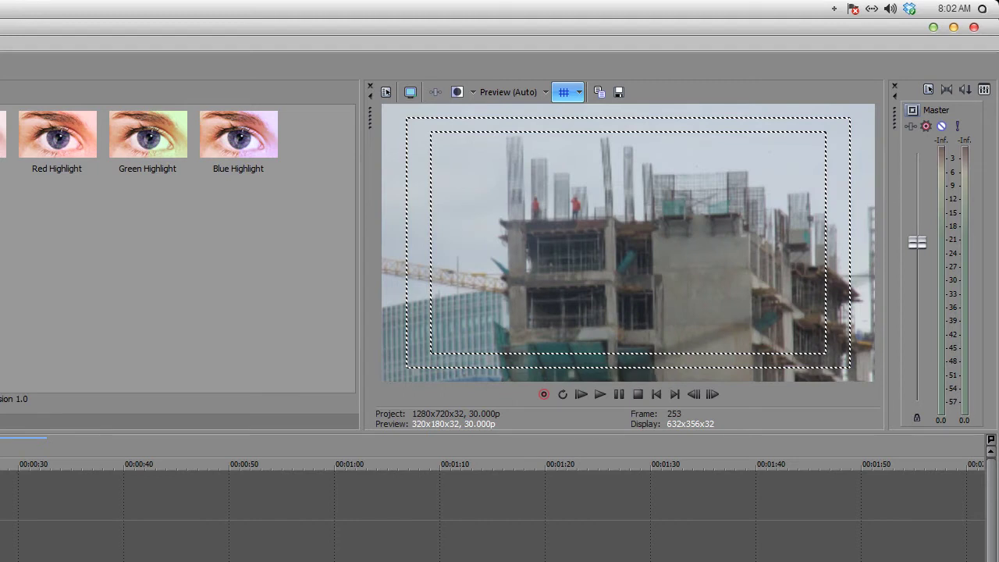
pyautogui.hotkey('ctrl', 'y')
pyautogui.press('Home')
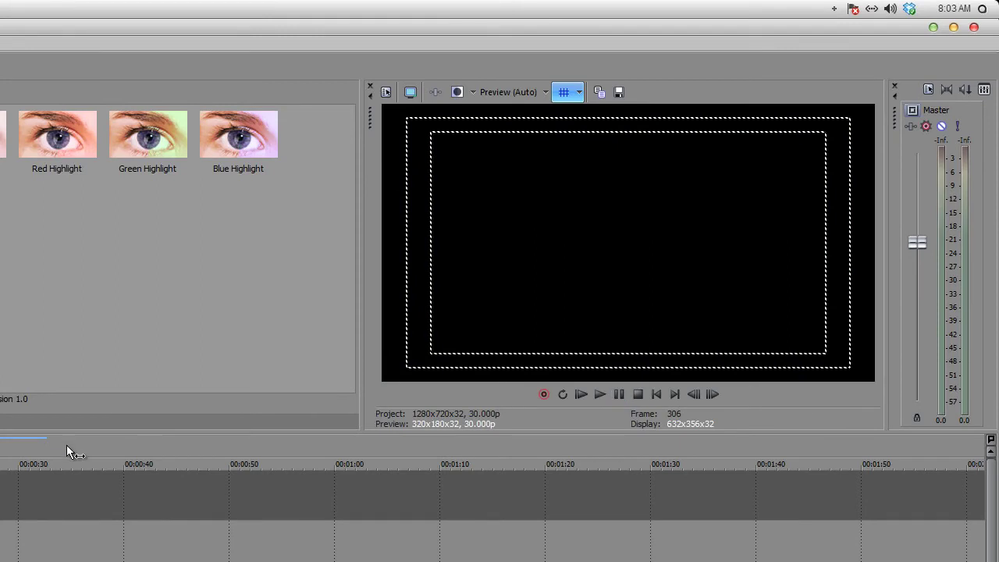
pyautogui.press('space')
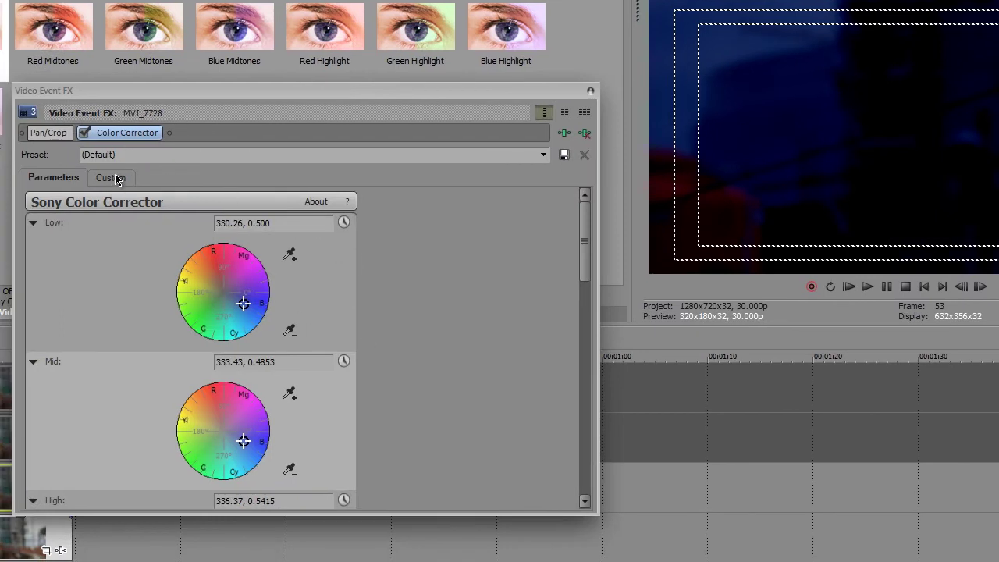
# Nudge the Custom panel Gamma slightly lower and replay the clip from the start.
pyautogui.click(113, 178)
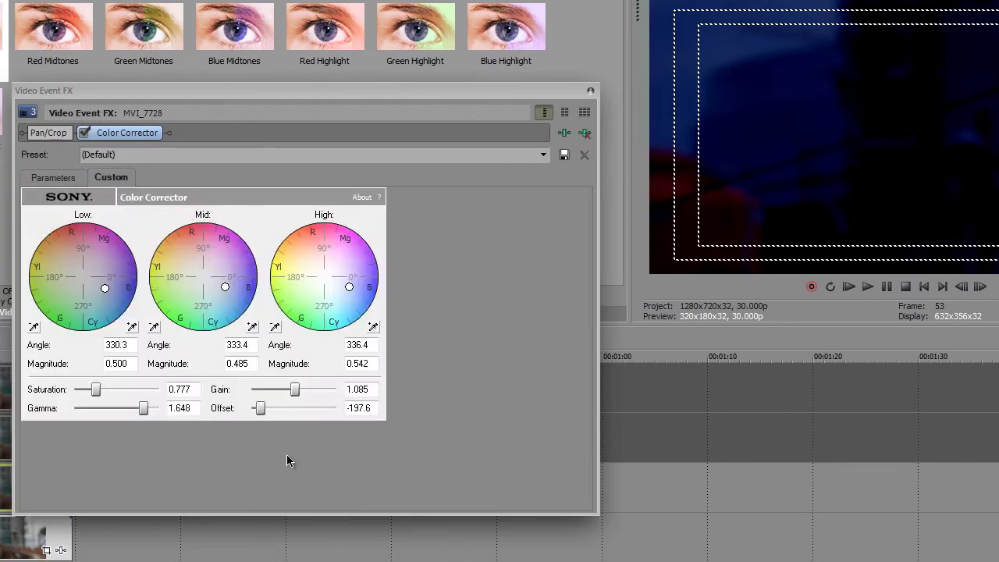
pyautogui.moveTo(138, 409); pyautogui.dragTo(140, 408)
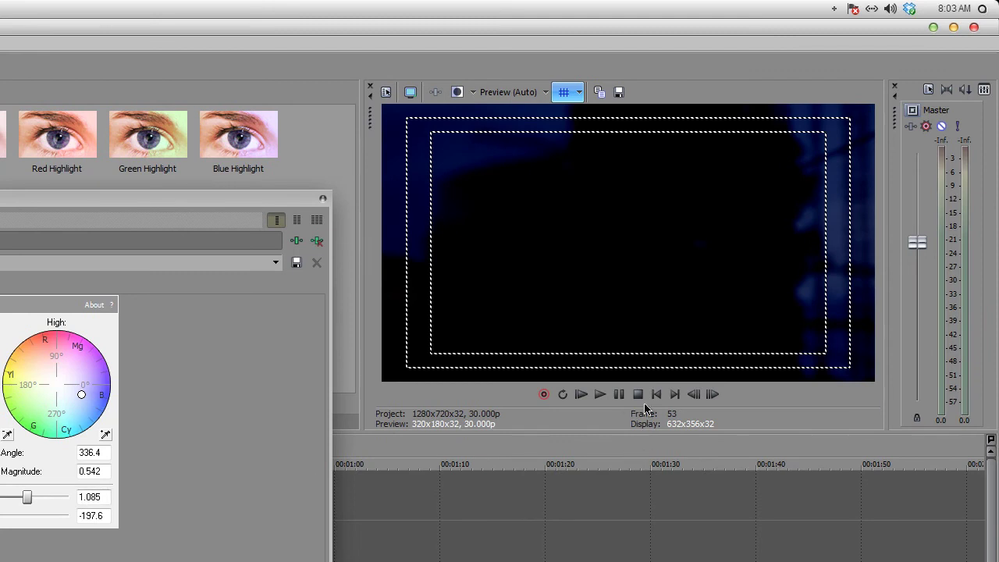
pyautogui.click(617, 394)
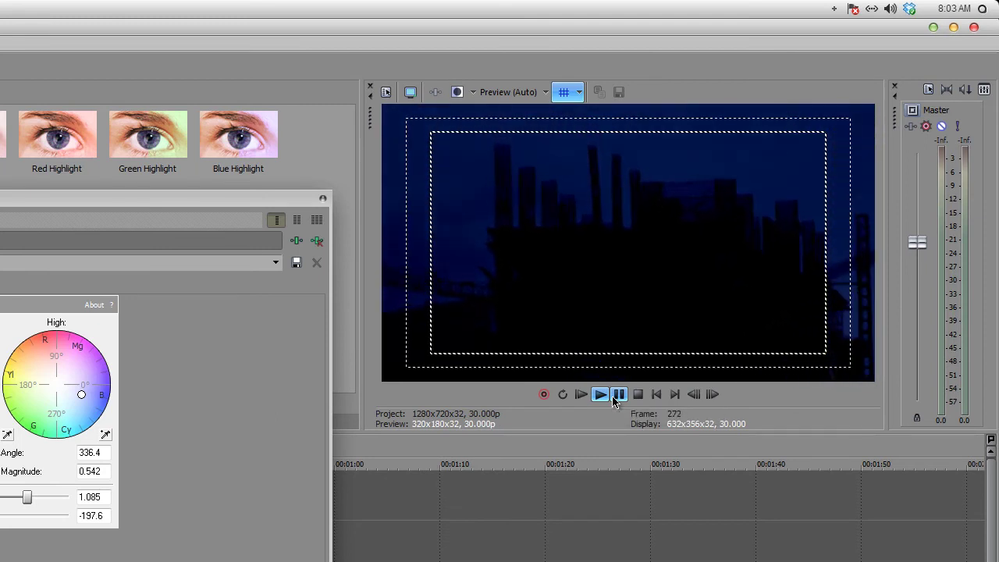
pyautogui.click(618, 394)
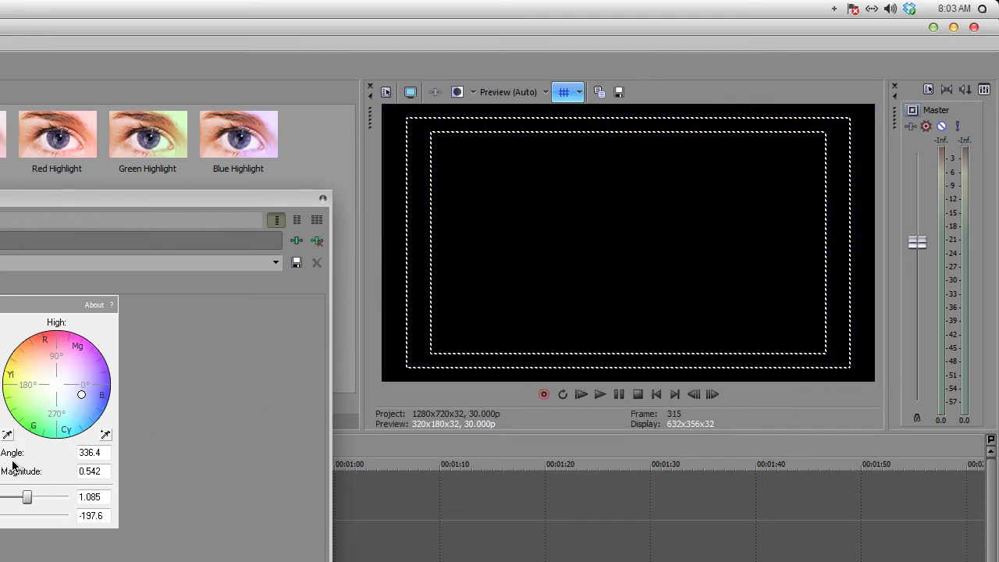
pyautogui.hotkey('ctrl', 'Home')
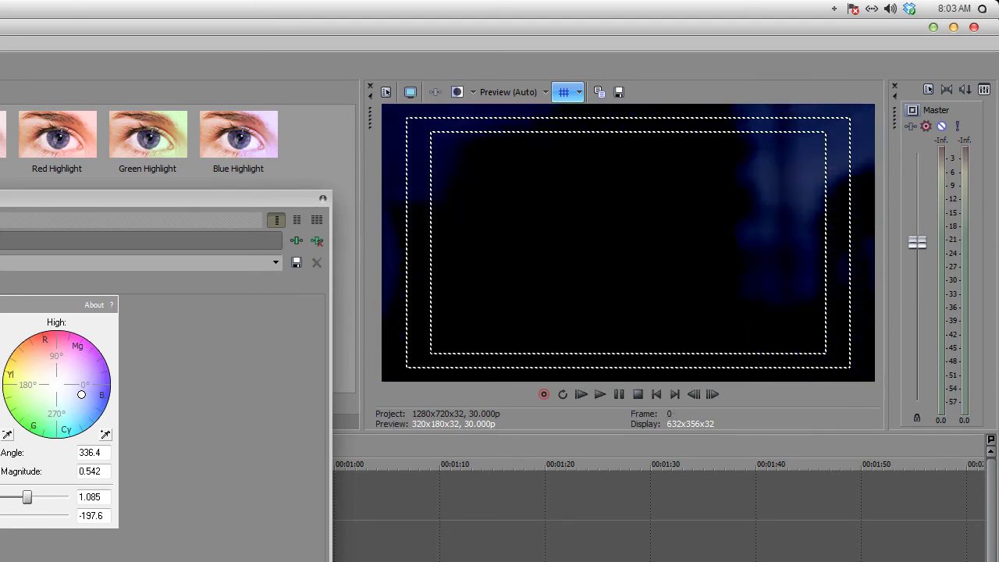
pyautogui.press('space')
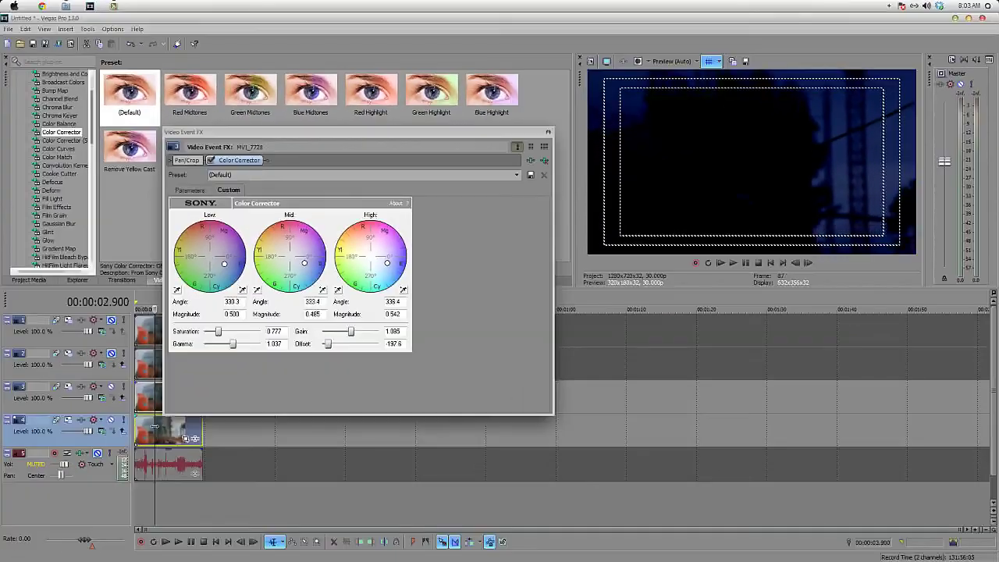
pyautogui.press('space')
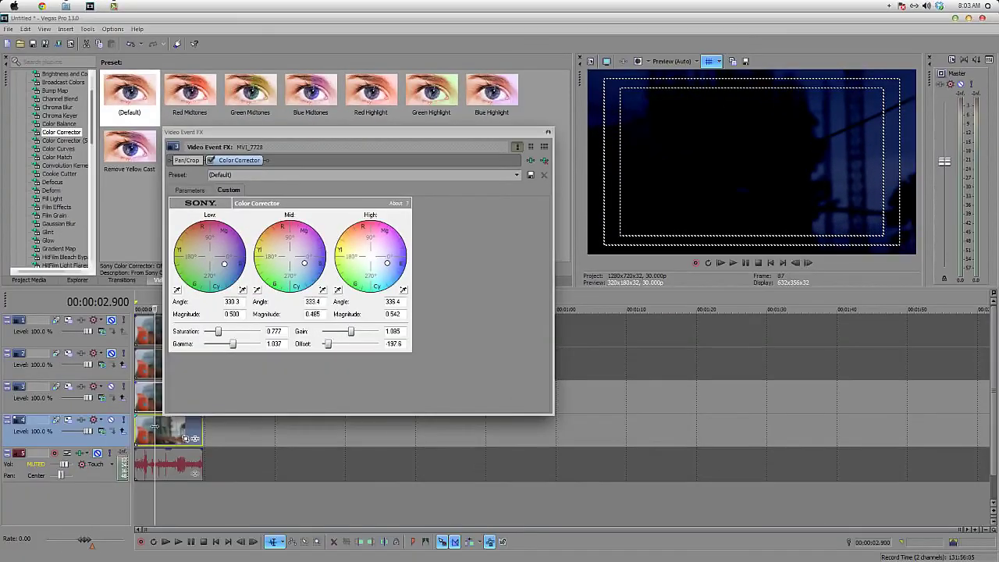